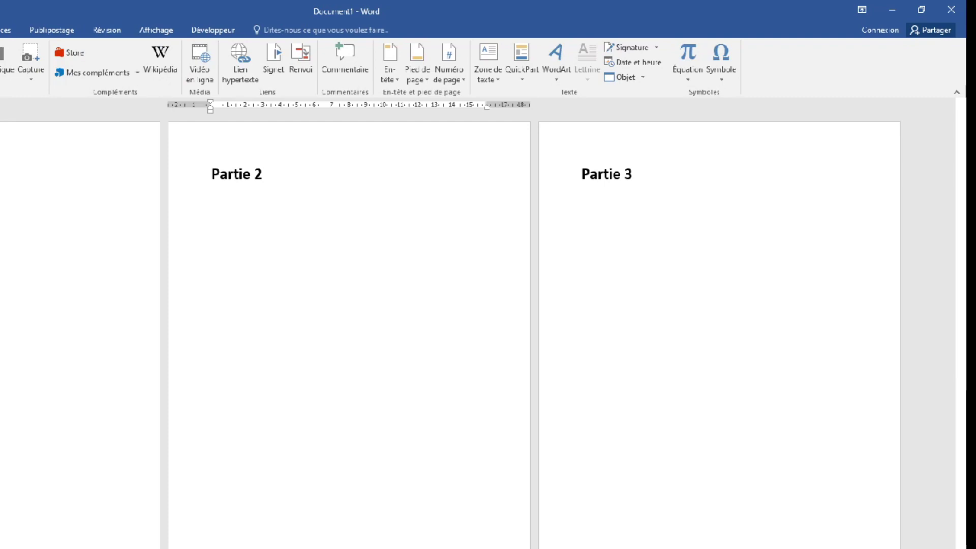
Step: Insert page numbers at the bottom of the pages in the Numéro normal 3 style, and return to the document body
click(461, 84)
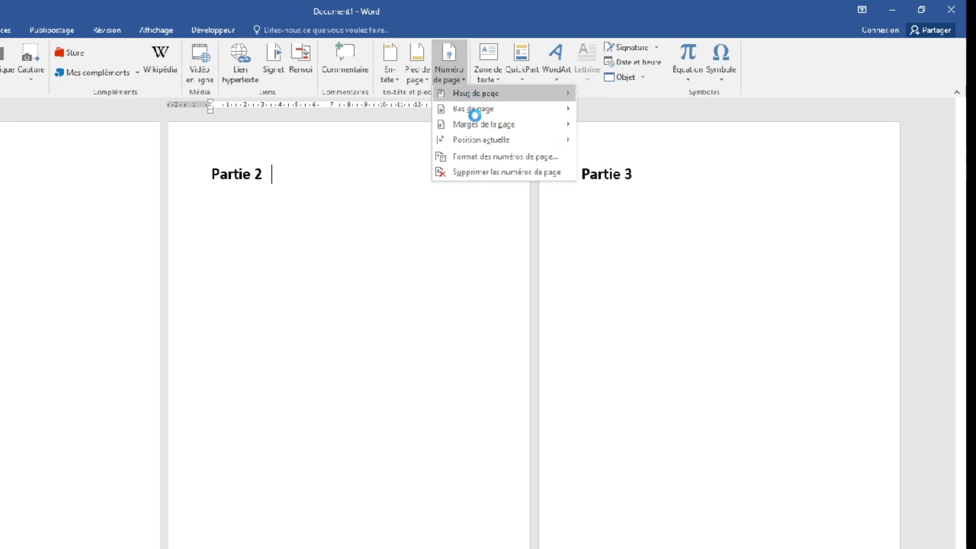
mouse_move(493, 115)
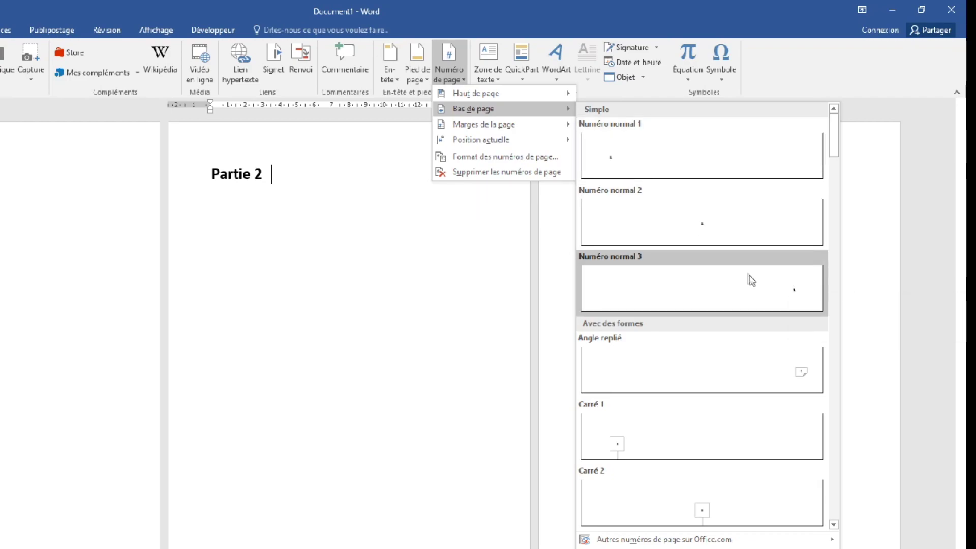
click(797, 299)
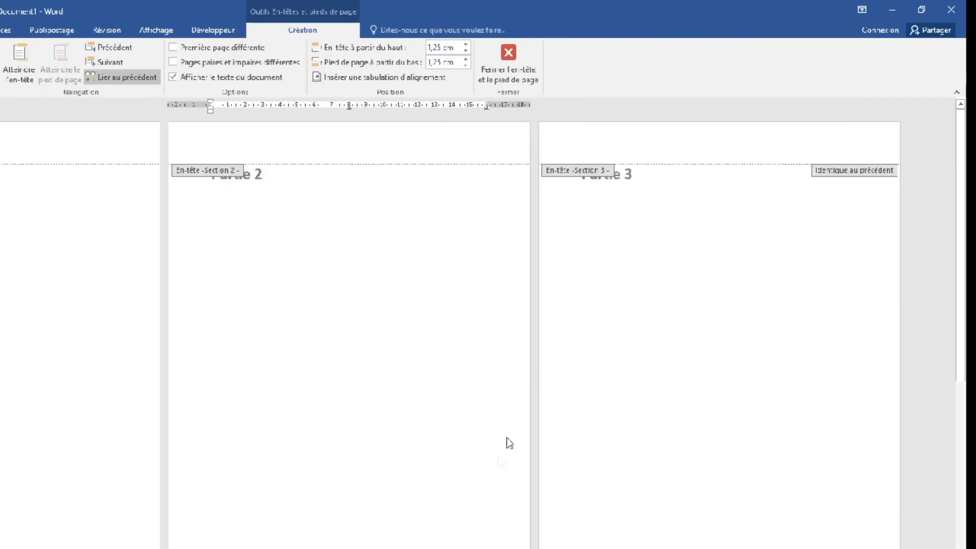
click(0, 30)
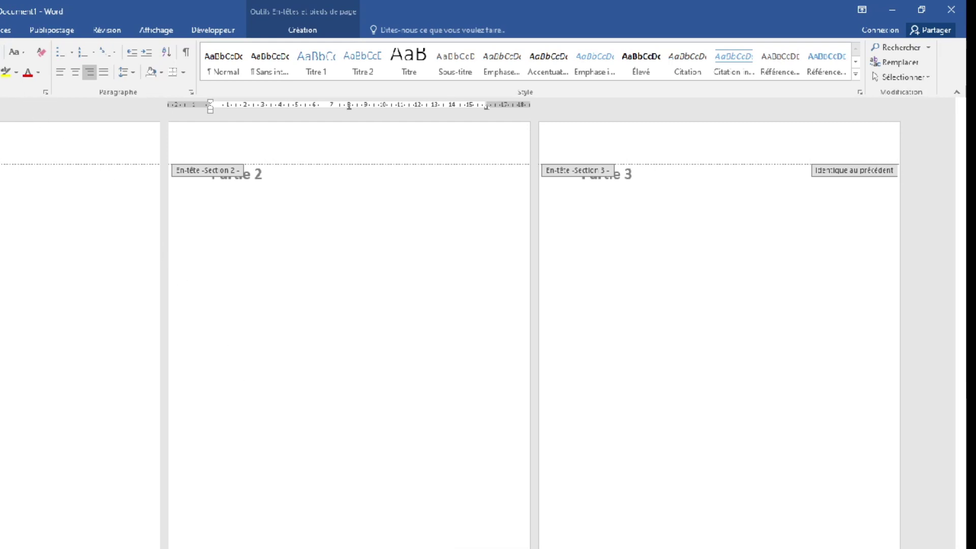
scroll(357, 309, down, 3)
double_click(358, 309)
scroll(356, 307, down, 3)
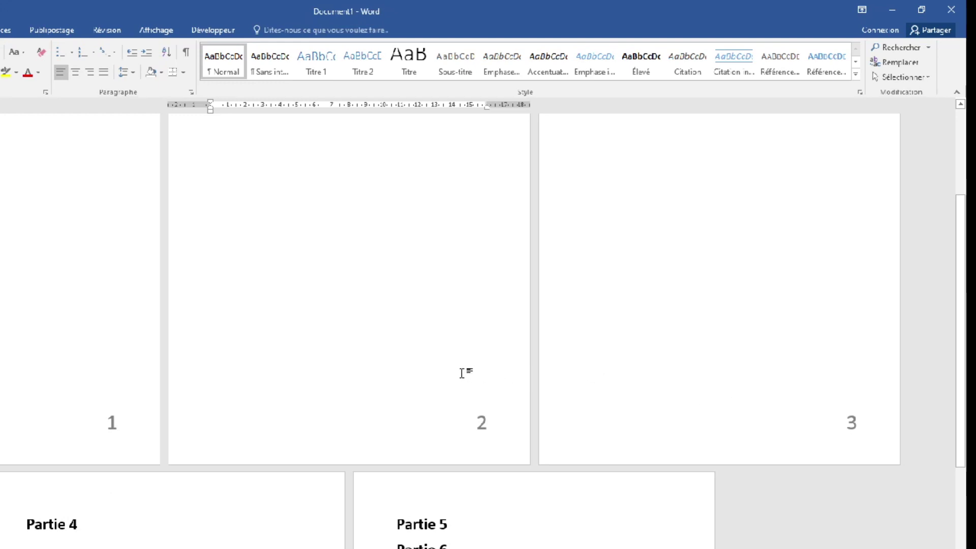
Step: Open the section 2 footer for editing and unlink it from the previous section
scroll(463, 373, up, 3)
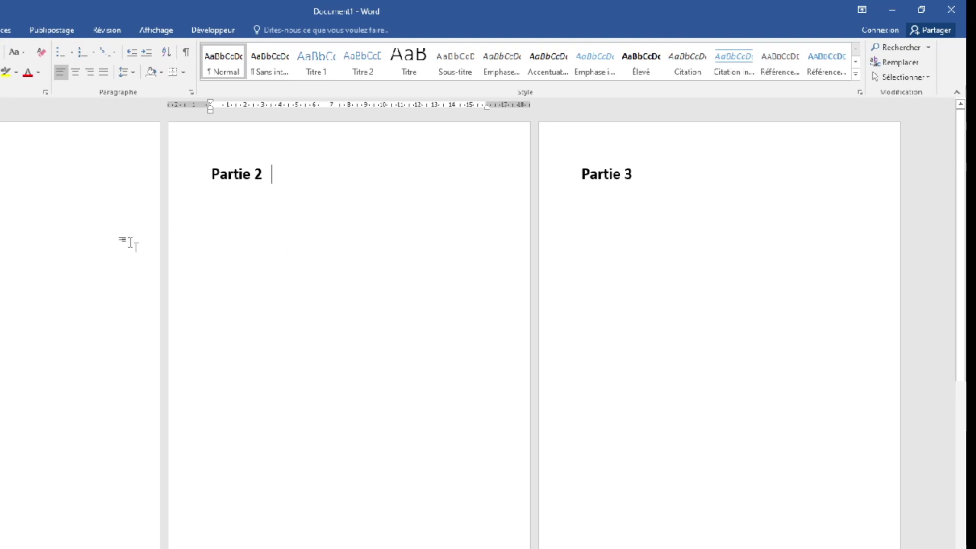
scroll(145, 299, down, 1)
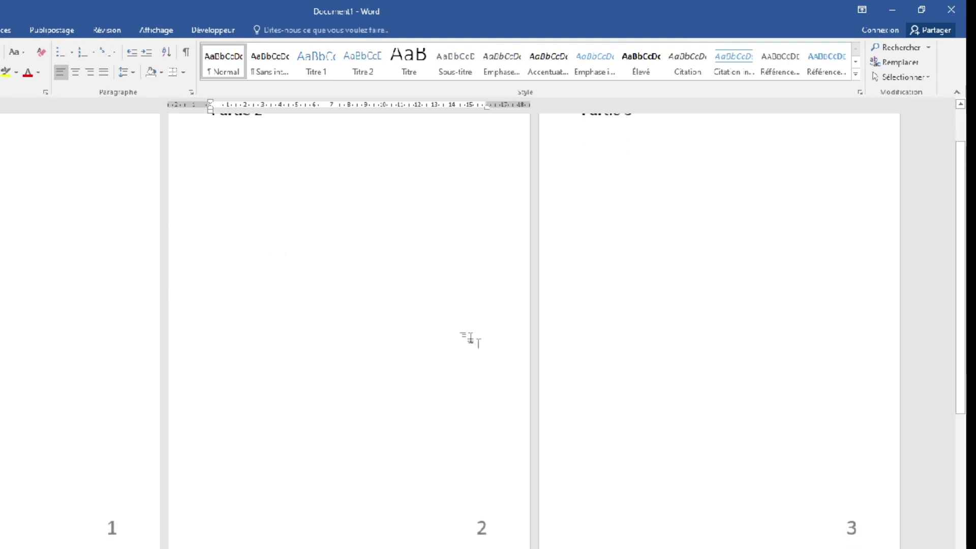
scroll(484, 348, up, 1)
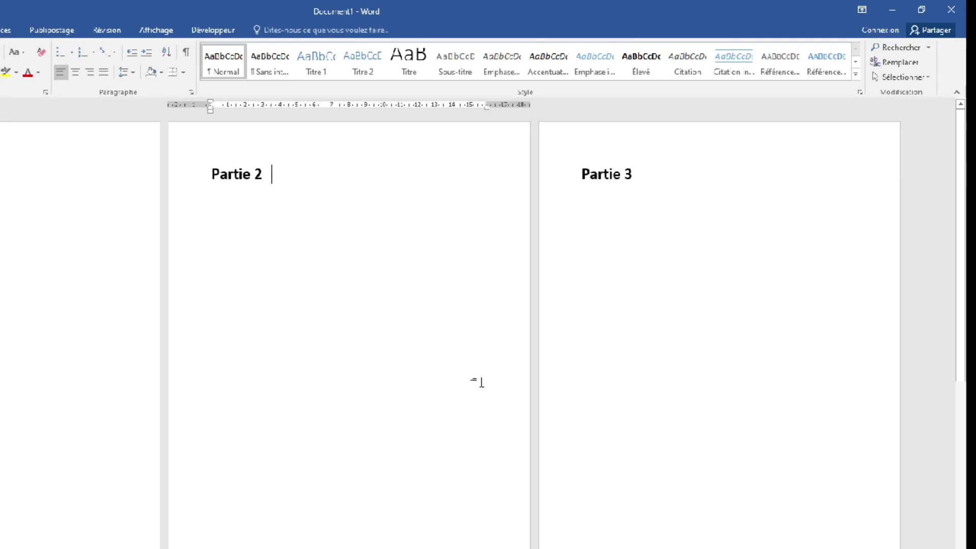
scroll(475, 447, down, 5)
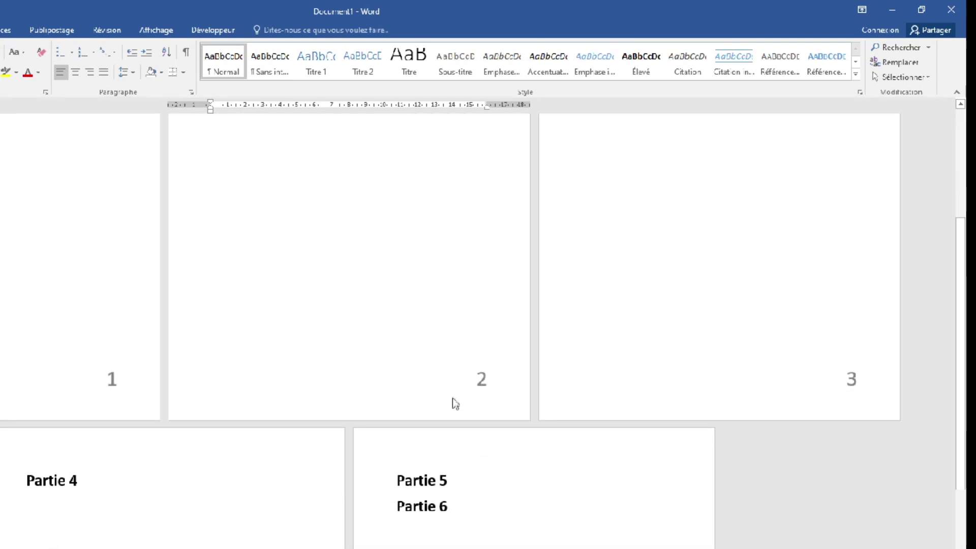
double_click(452, 396)
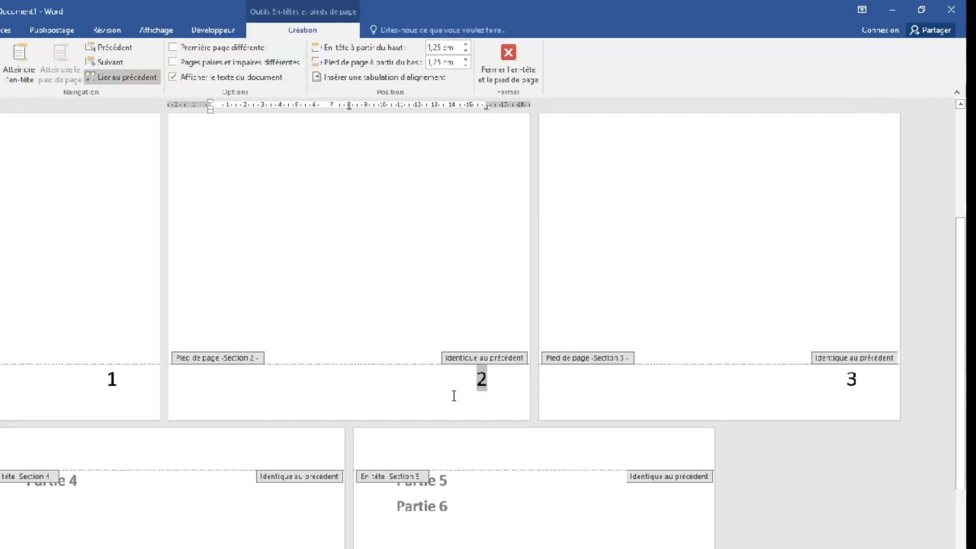
click(453, 396)
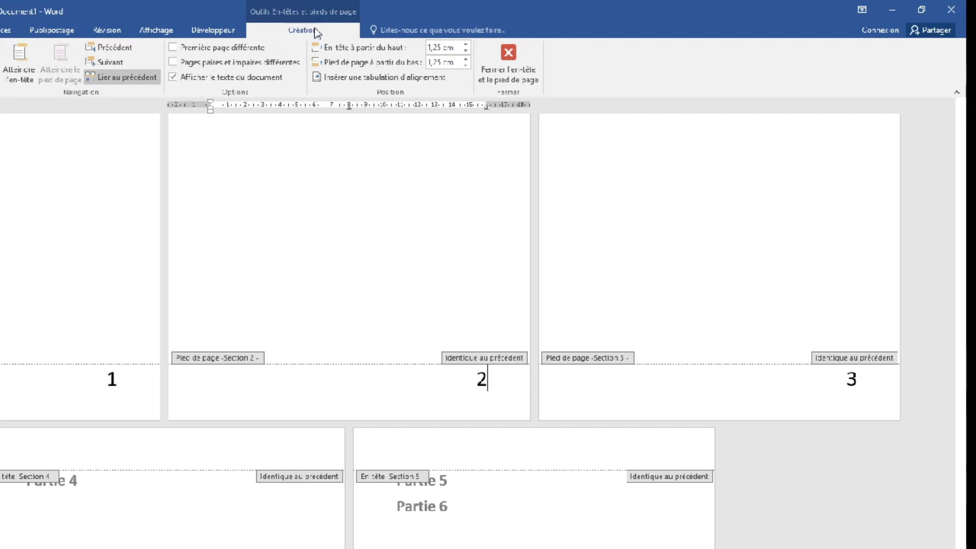
click(142, 78)
scroll(449, 349, up, 4)
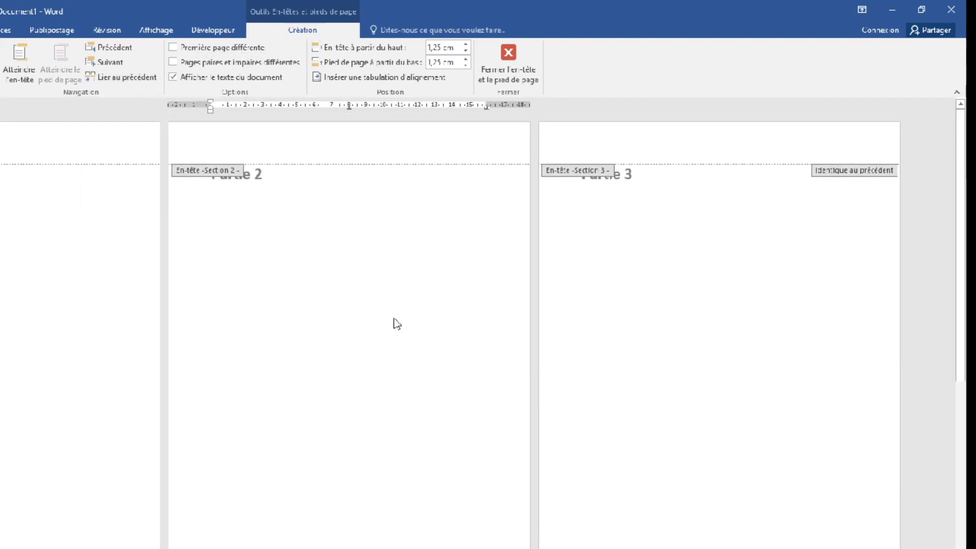
Step: Go to the section 3 footer and unlink it from the previous section
click(110, 62)
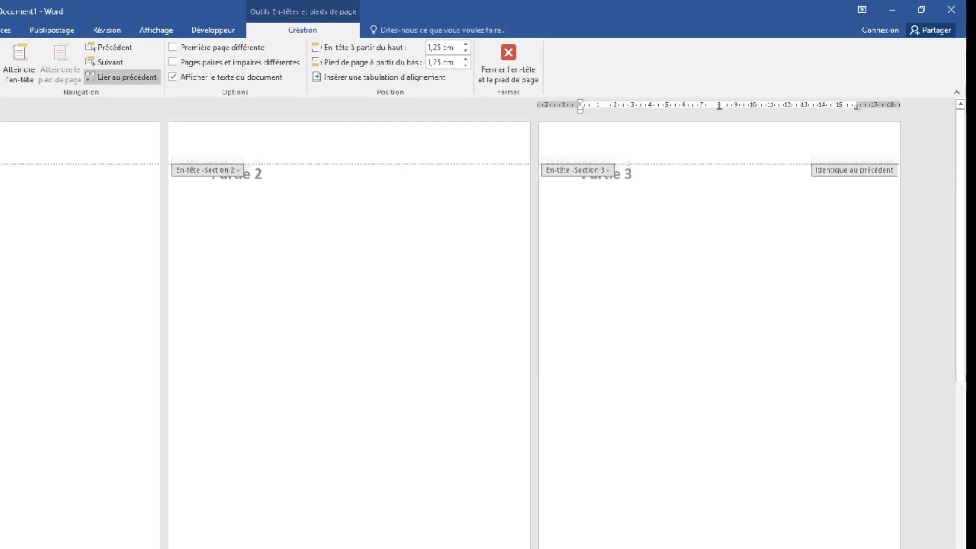
scroll(703, 464, down, 2)
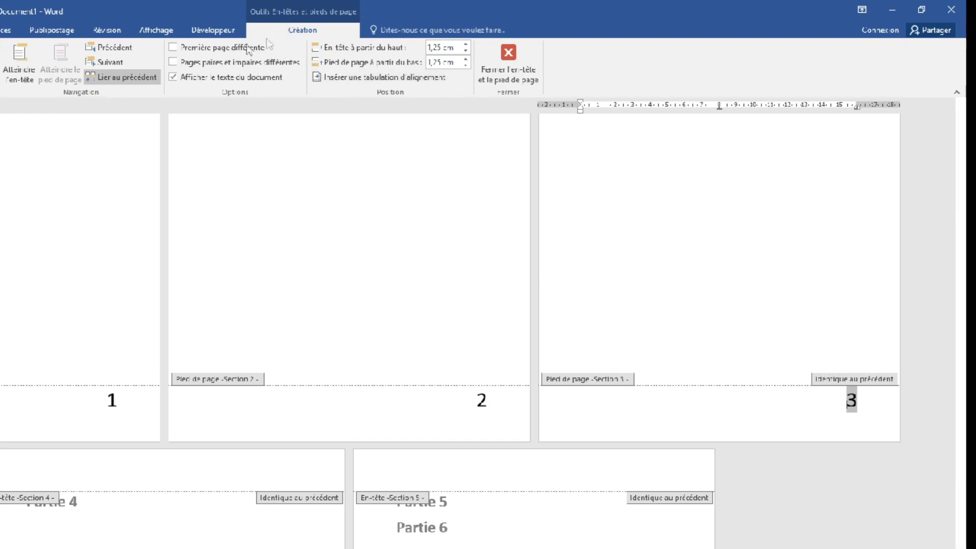
click(98, 77)
scroll(704, 361, up, 3)
scroll(703, 361, down, 5)
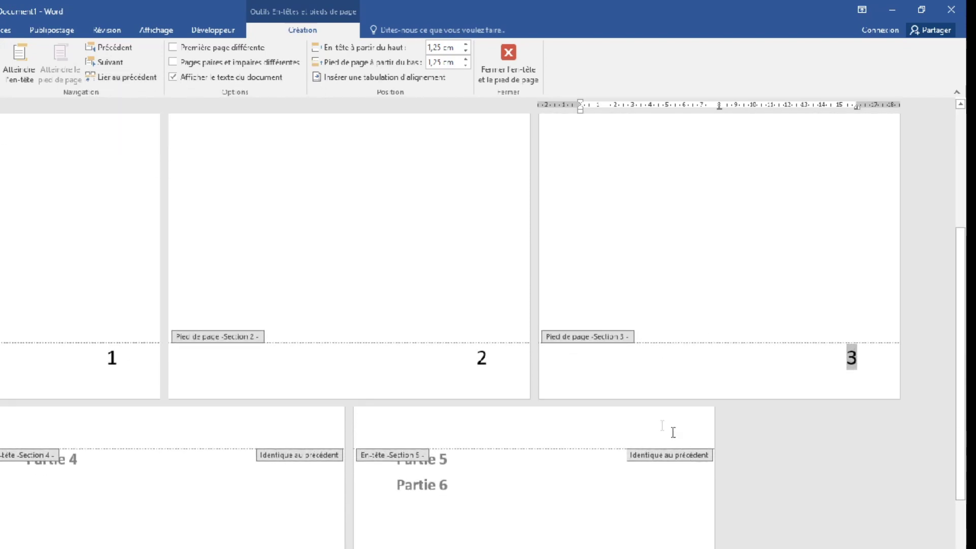
Step: Delete the page numbers from the footers of sections 2 and 1
click(559, 368)
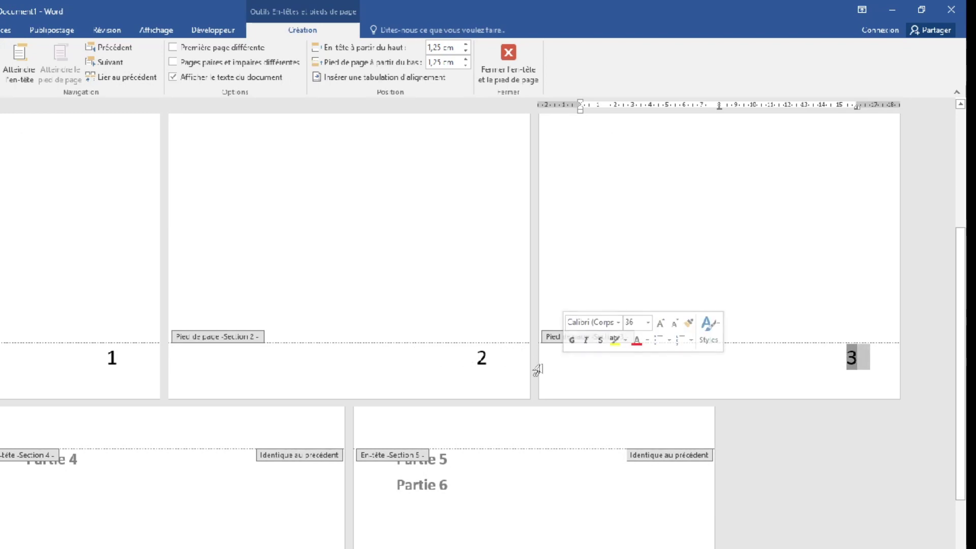
drag(508, 359, 475, 359)
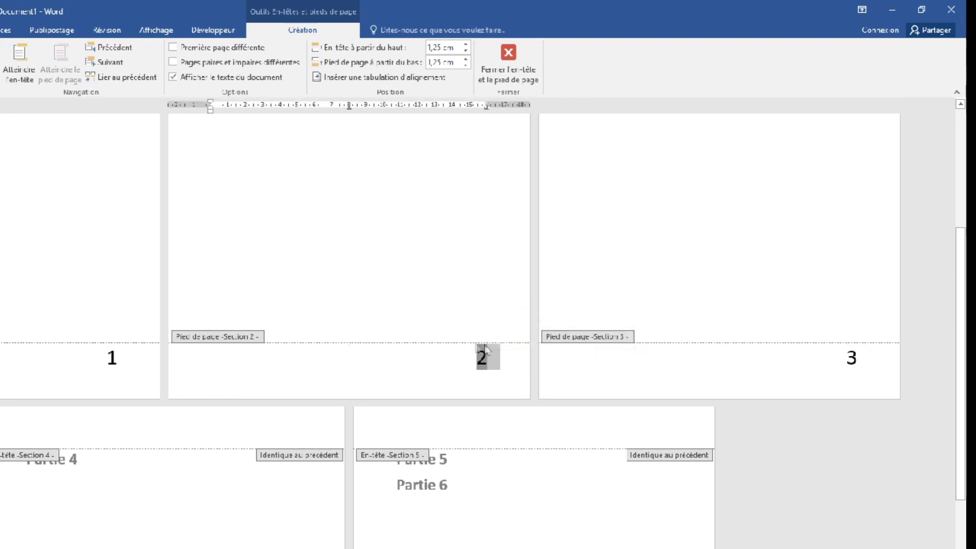
click(510, 359)
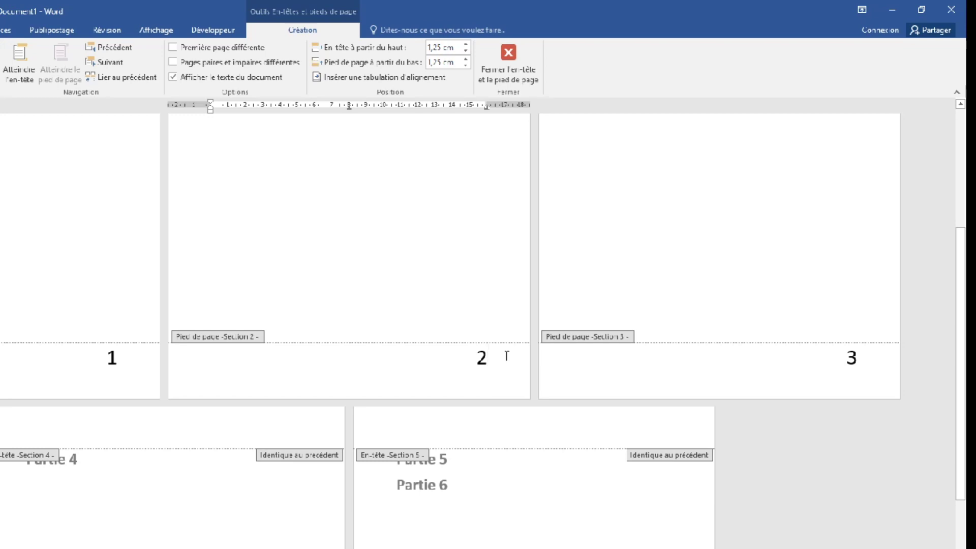
drag(506, 356, 441, 359)
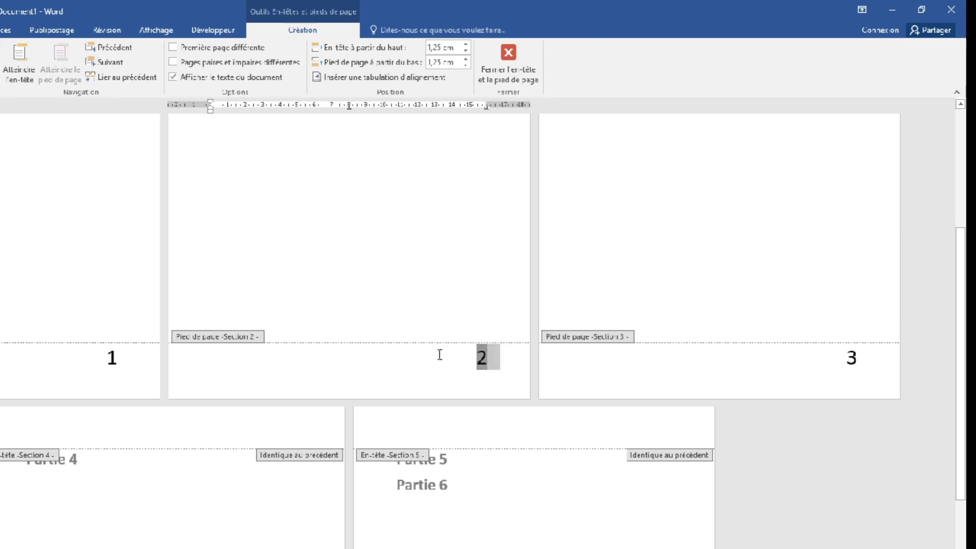
key(Delete)
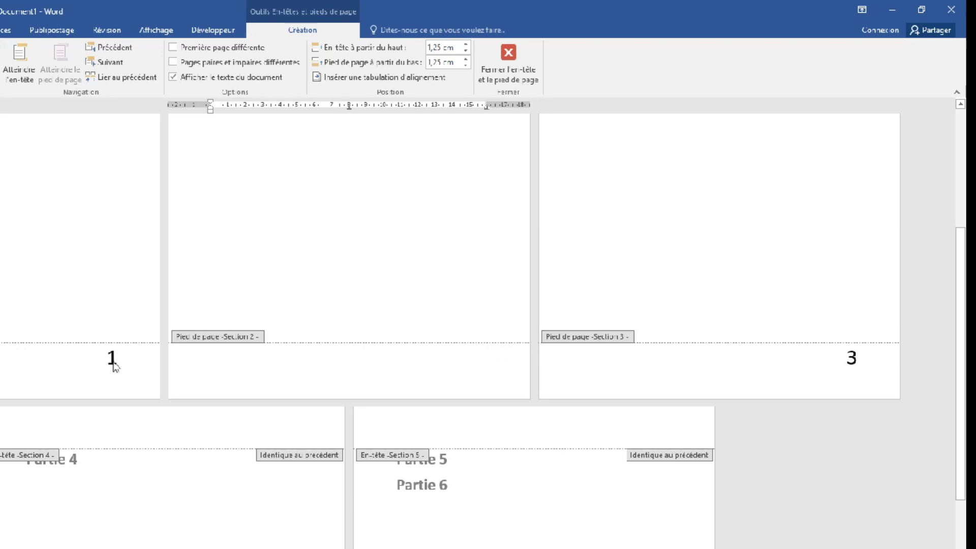
drag(122, 359, 72, 364)
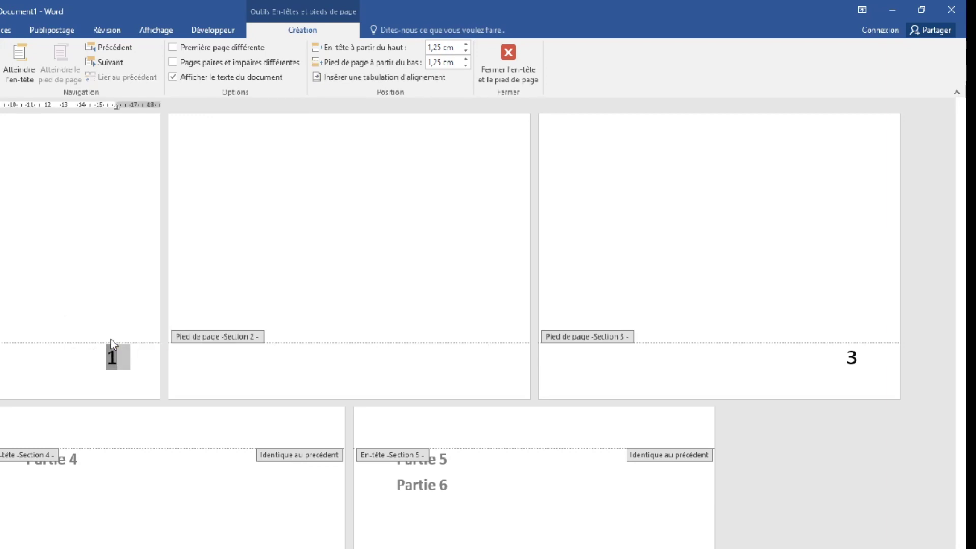
key(Delete)
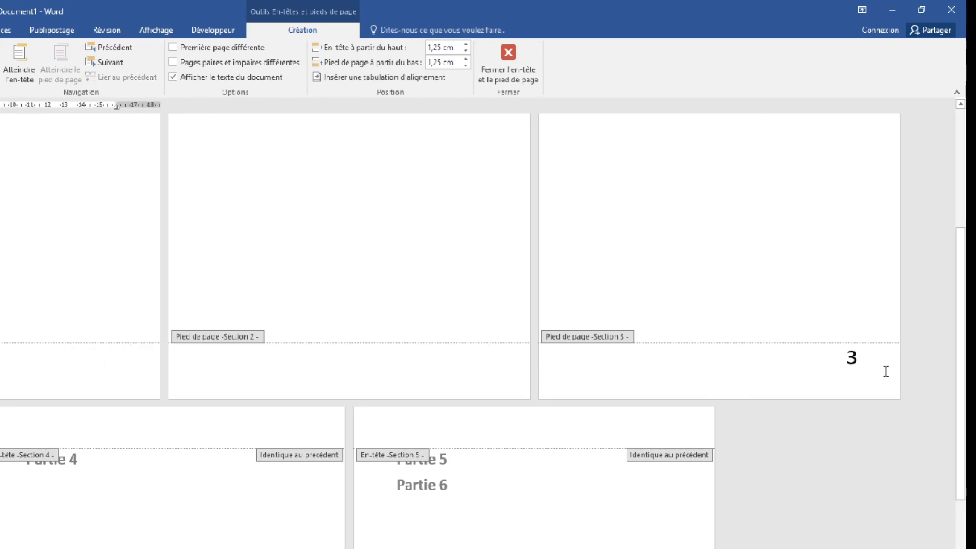
Step: Restart the page numbering of section 3 from 1
double_click(837, 367)
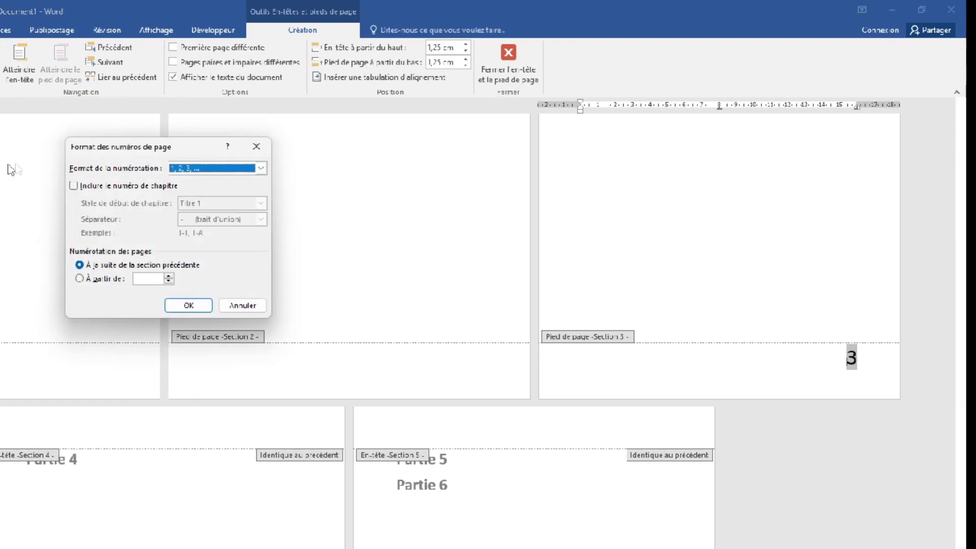
drag(137, 157, 484, 141)
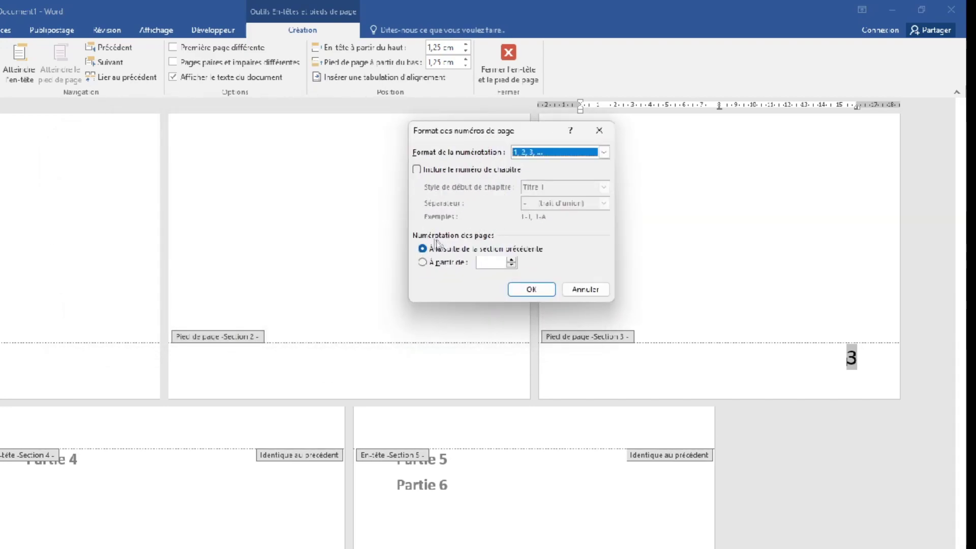
click(428, 266)
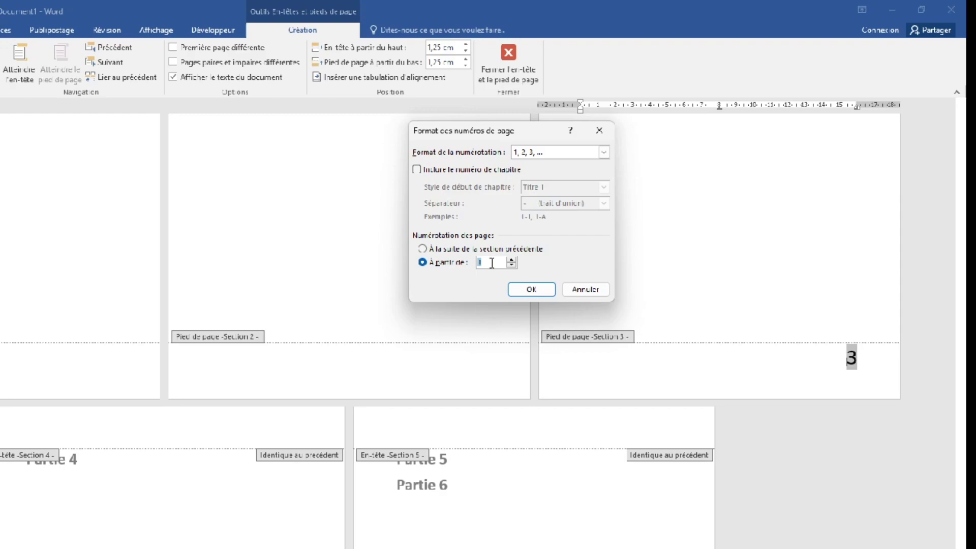
click(531, 290)
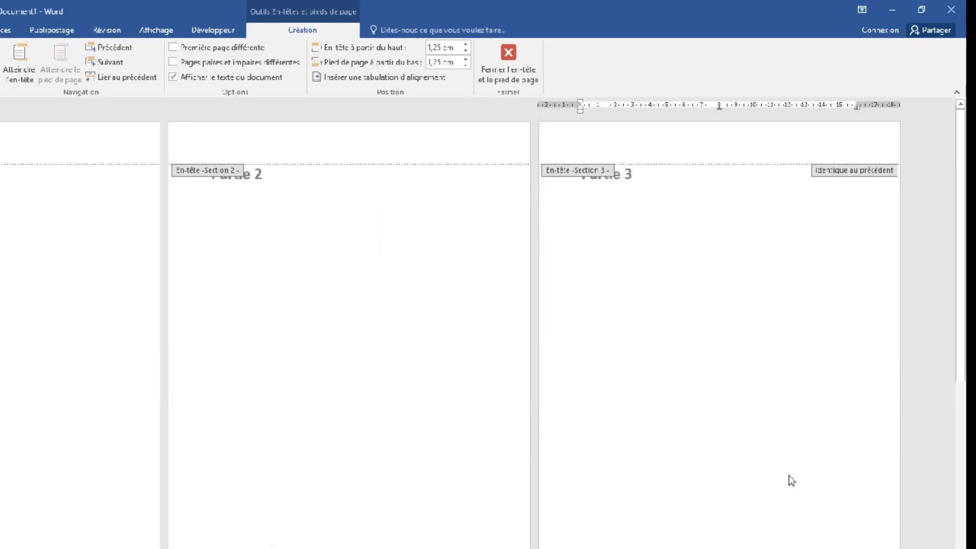
scroll(795, 470, down, 5)
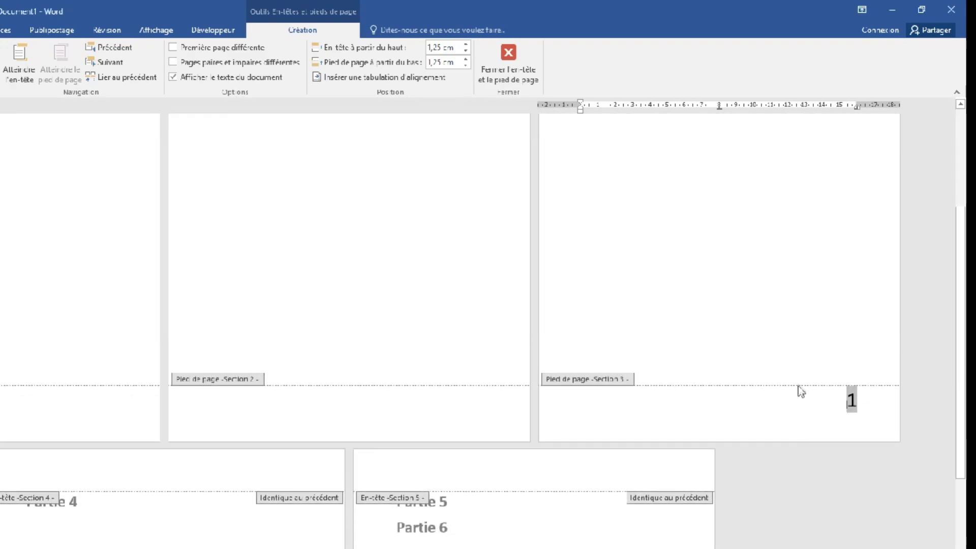
Step: Select the page number in the section 3 footer and set its numbering to start from 5
click(855, 409)
double_click(851, 400)
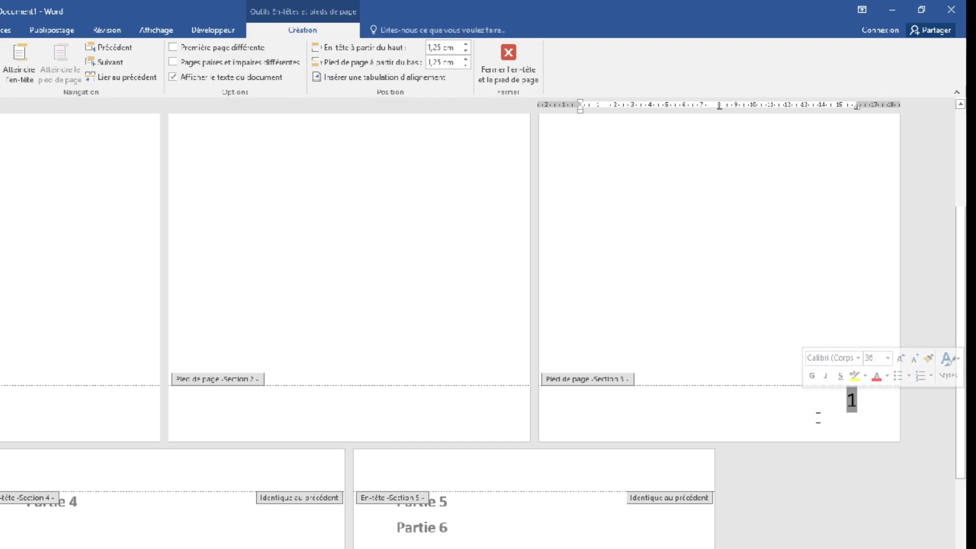
click(842, 403)
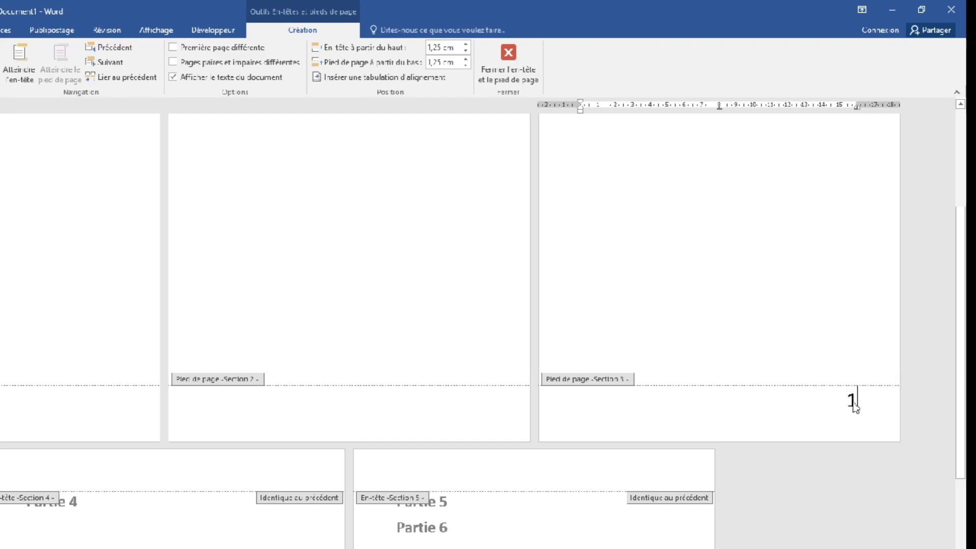
double_click(852, 403)
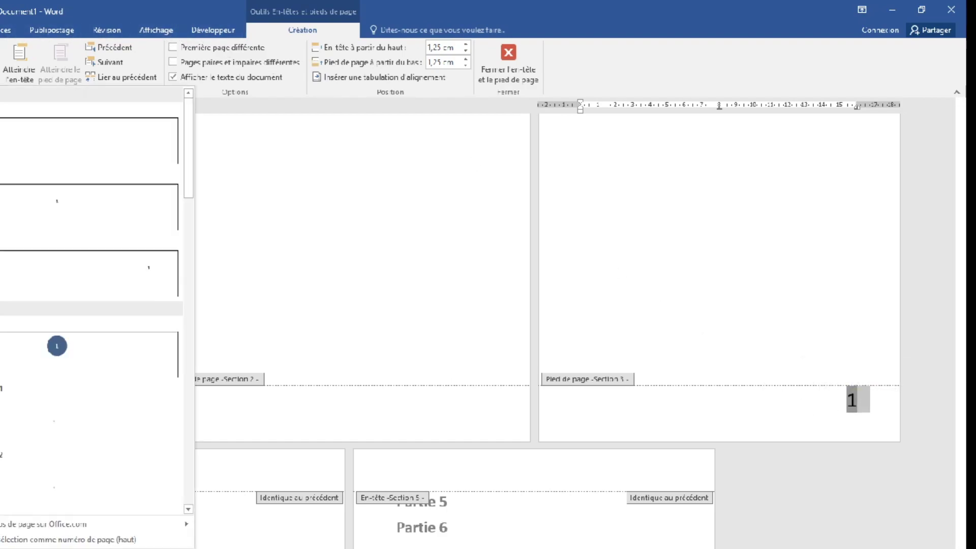
click(0, 158)
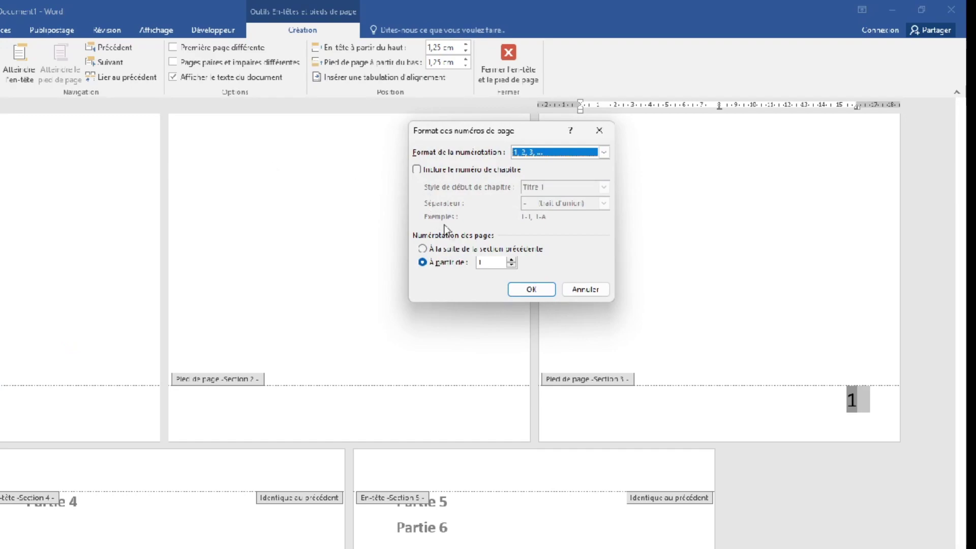
double_click(511, 263)
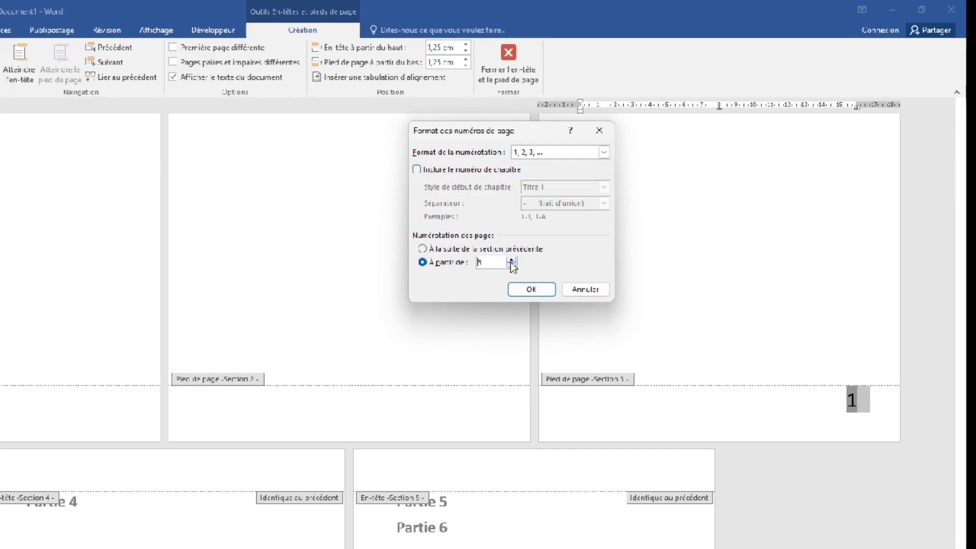
click(512, 263)
click(530, 289)
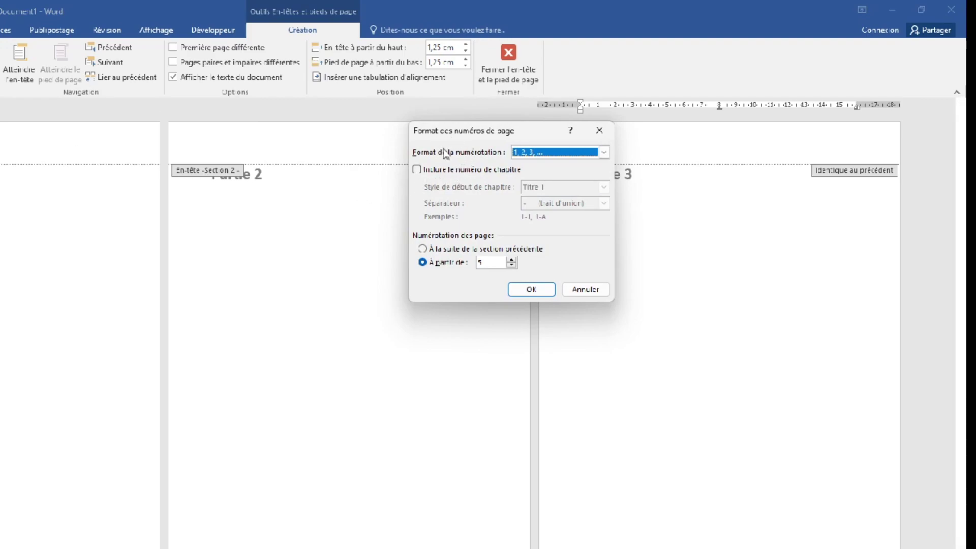
Step: Change the section 3 page number format to uppercase Roman numerals (I, II, III, …)
click(540, 156)
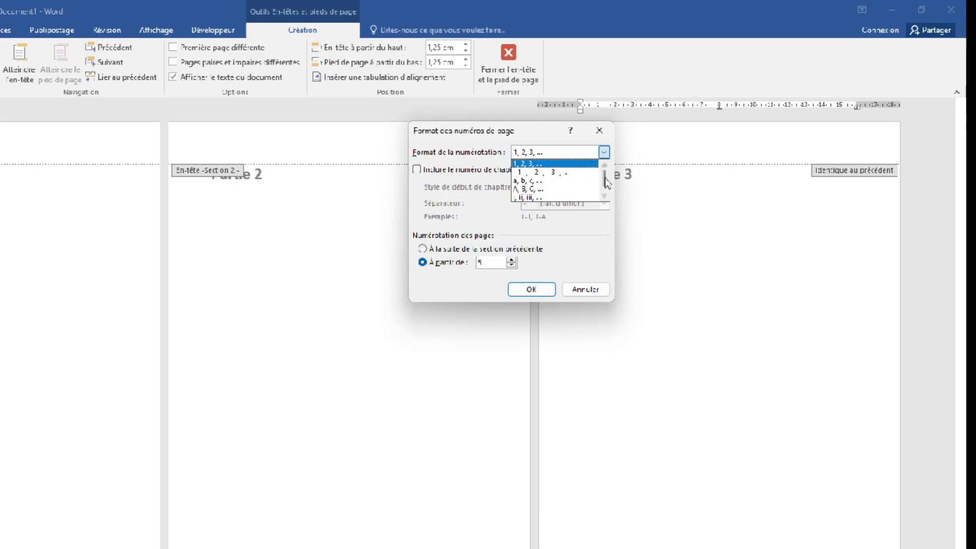
drag(606, 180, 606, 187)
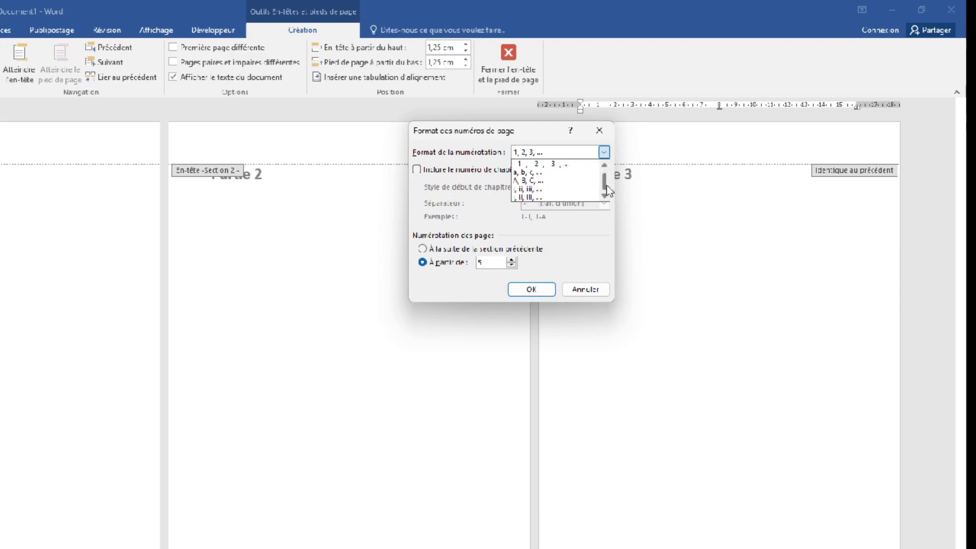
click(538, 197)
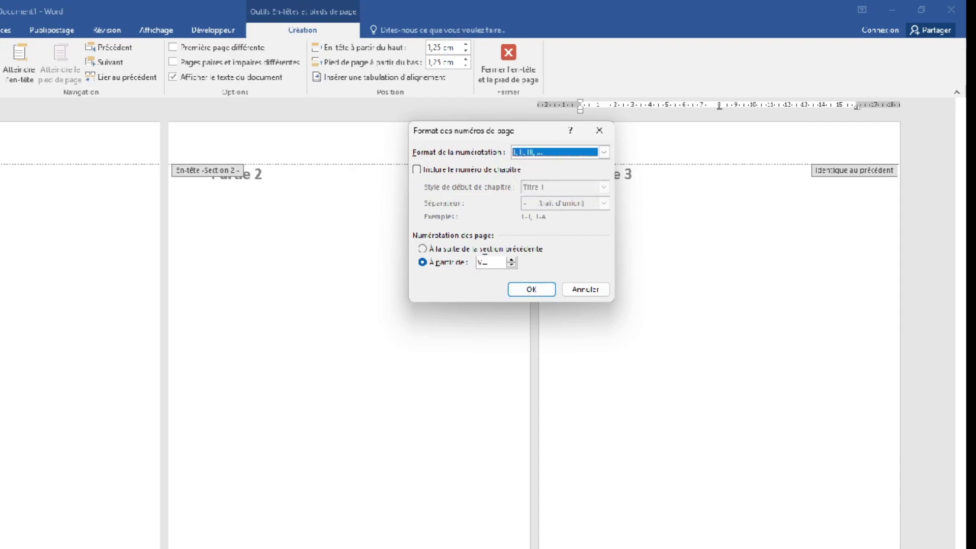
click(531, 289)
scroll(726, 523, down, 4)
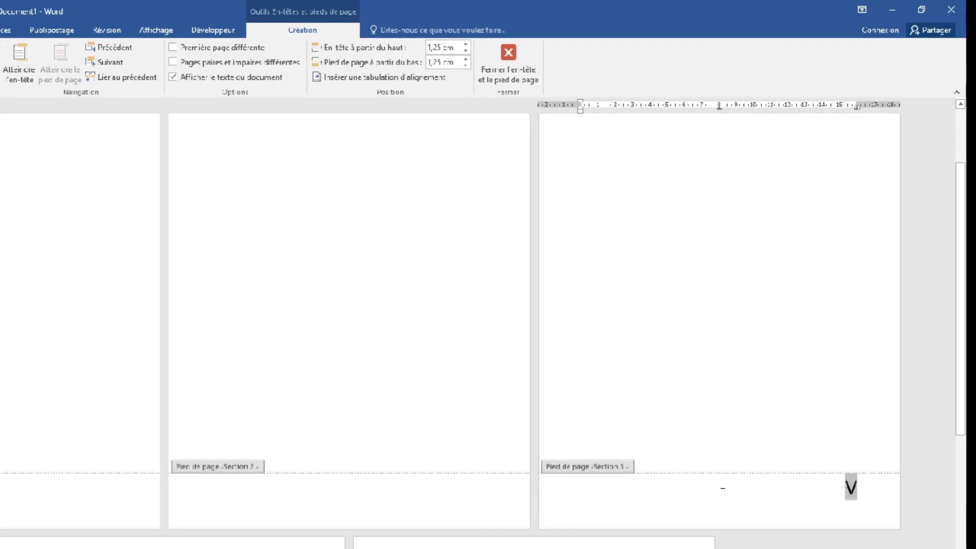
click(858, 379)
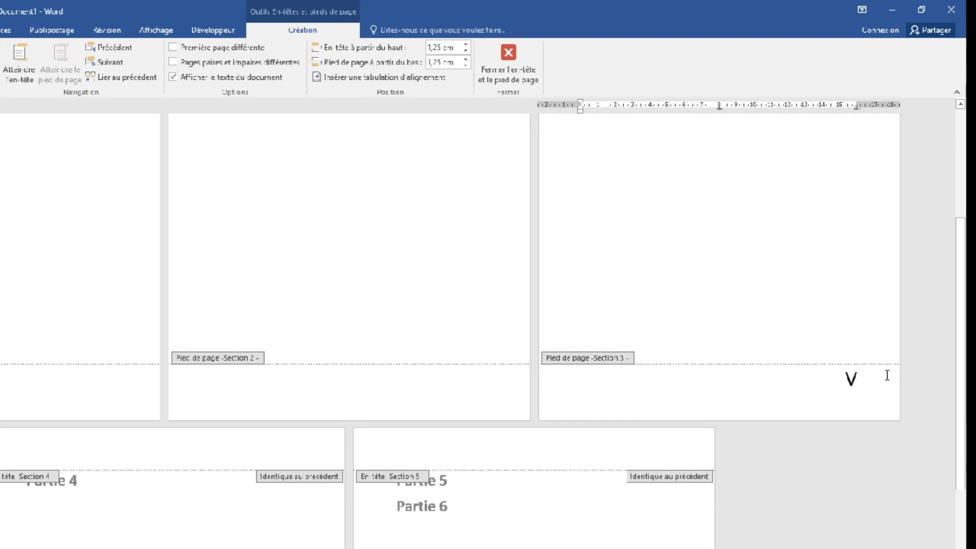